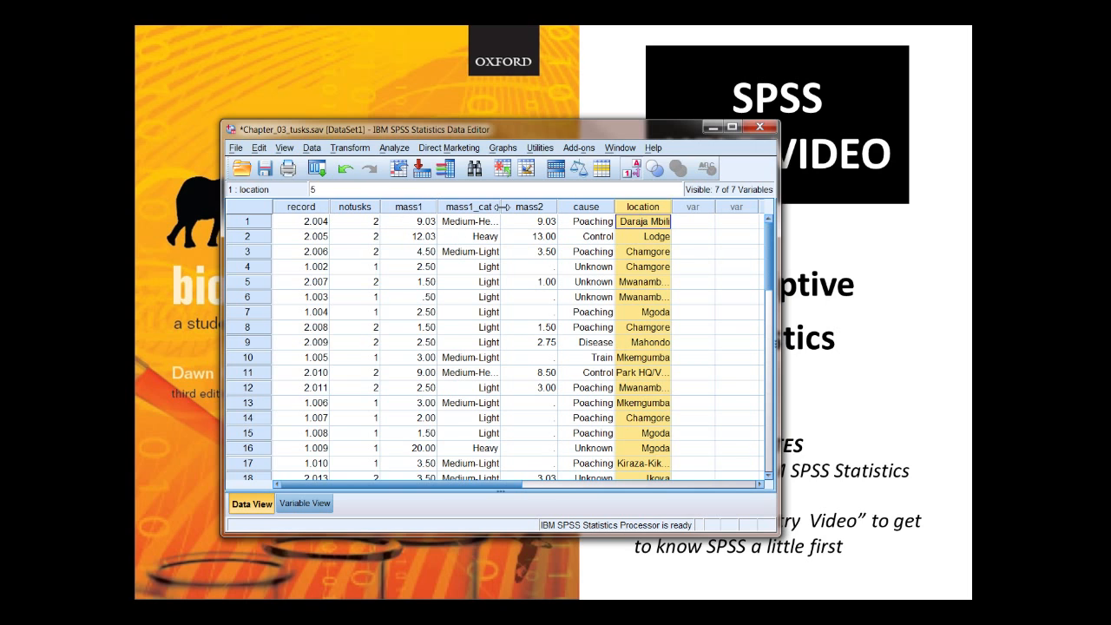
Widen the mass1_cat and location columns to fit their full value labels, and select the mass1 column
drag(503, 206, 514, 207)
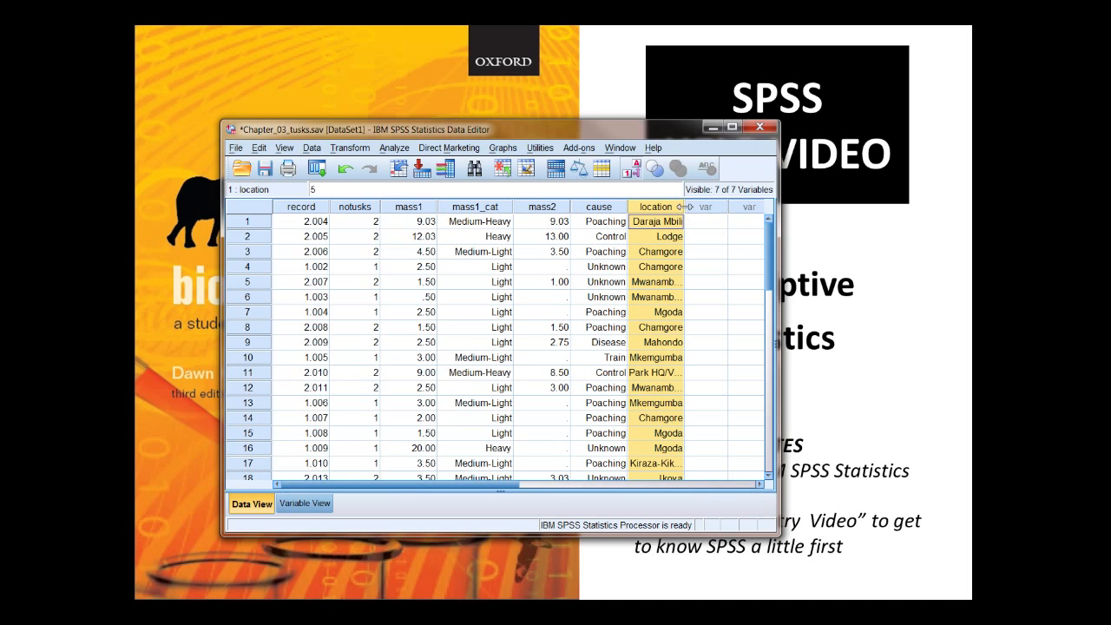
drag(685, 207, 703, 206)
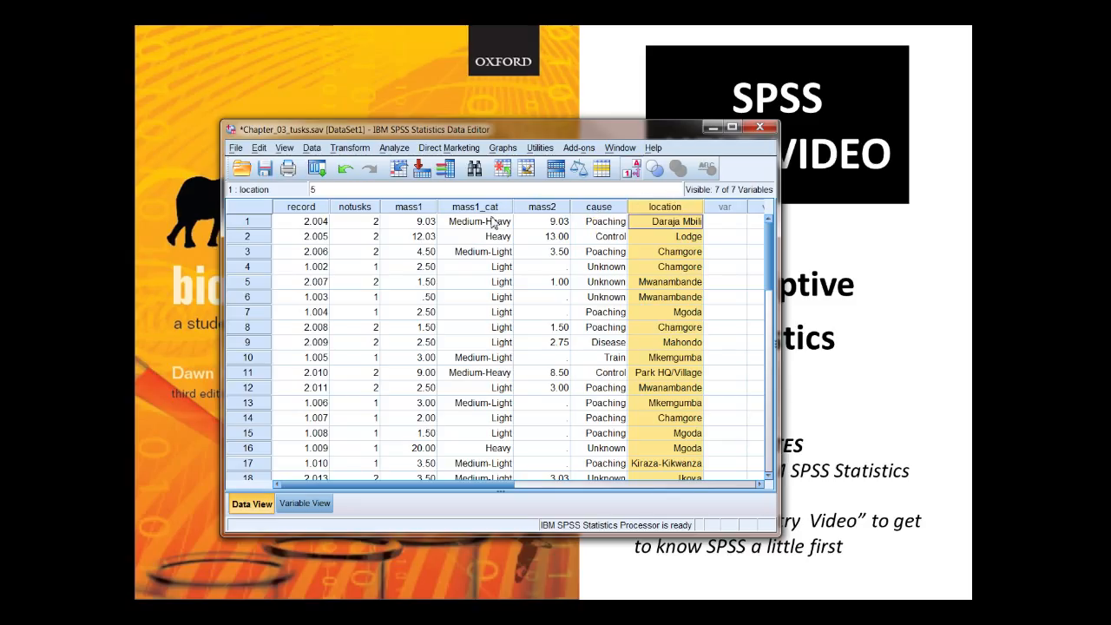
click(427, 214)
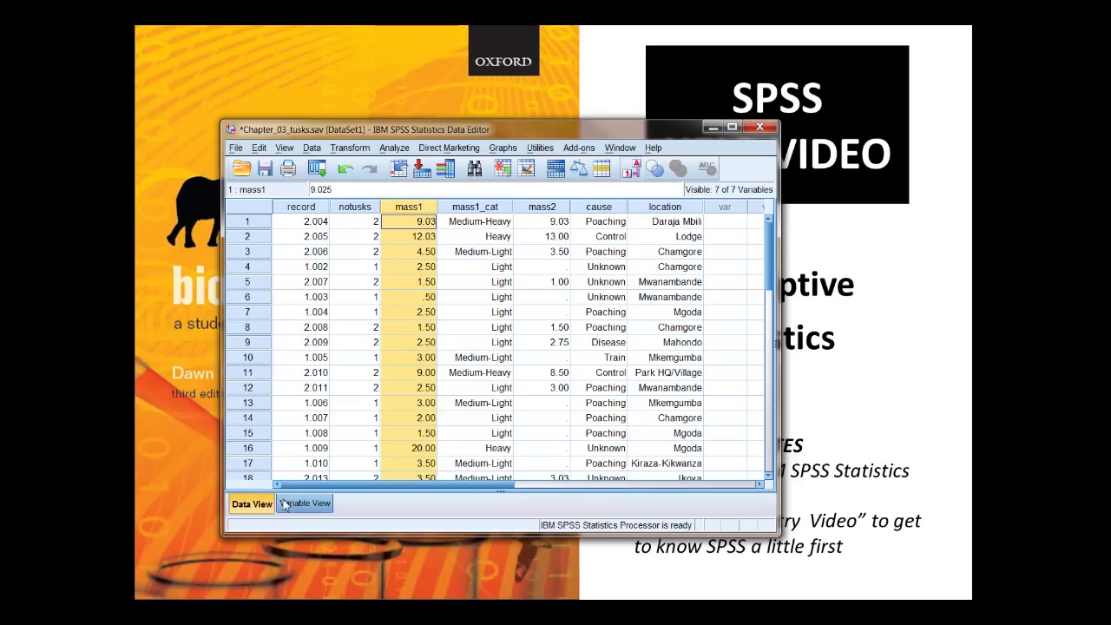
Start a Frequencies analysis, reset its previous settings and add Location as the variable to analyse
click(395, 148)
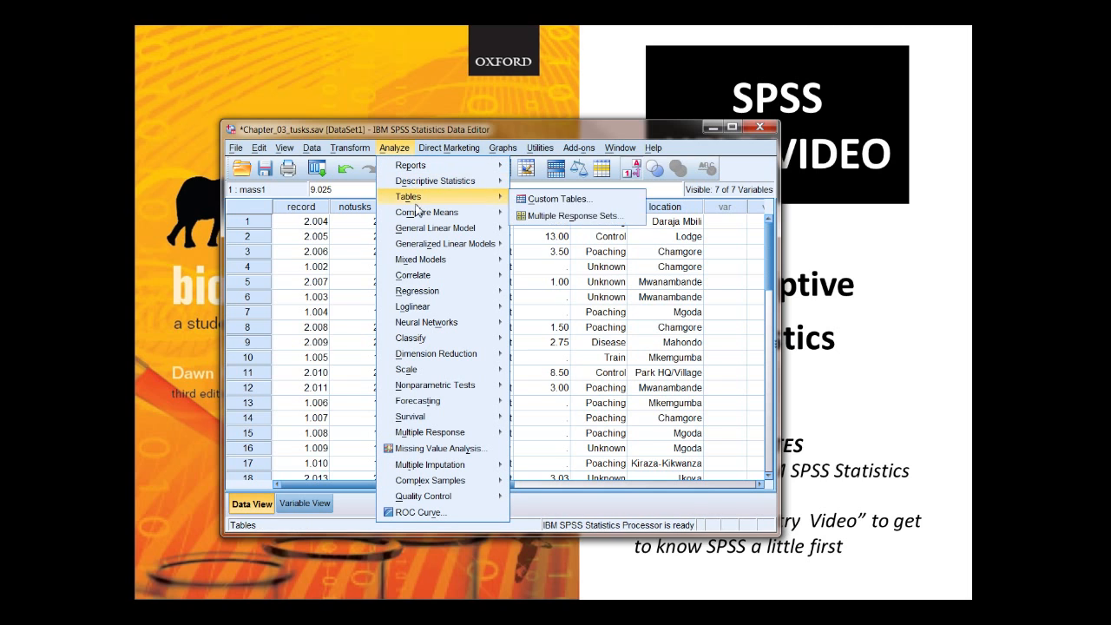
mouse_move(419, 184)
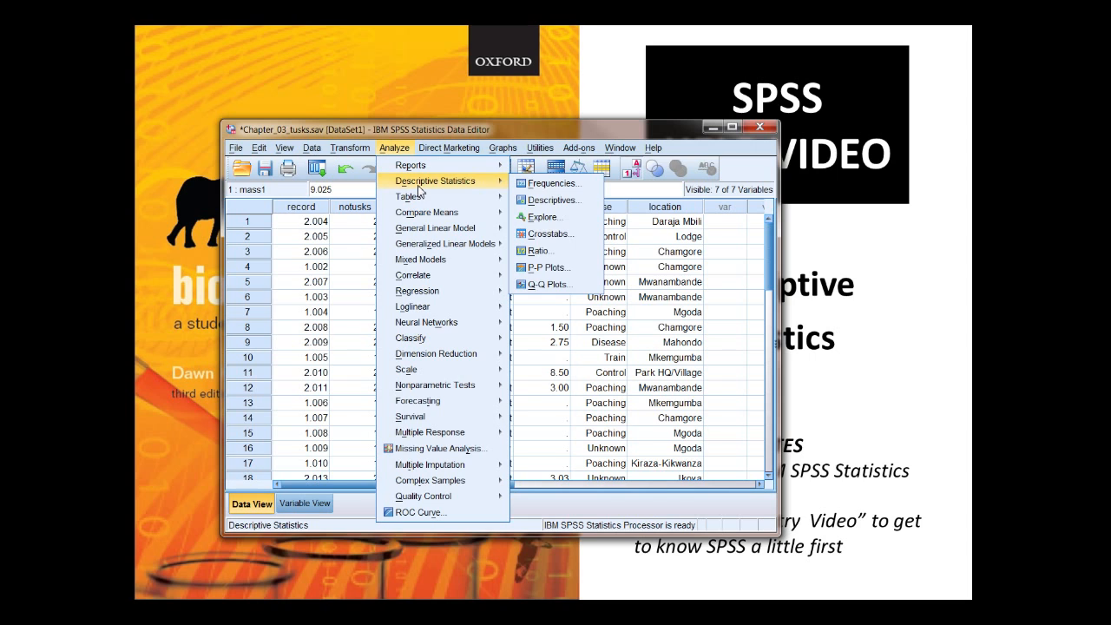
click(522, 184)
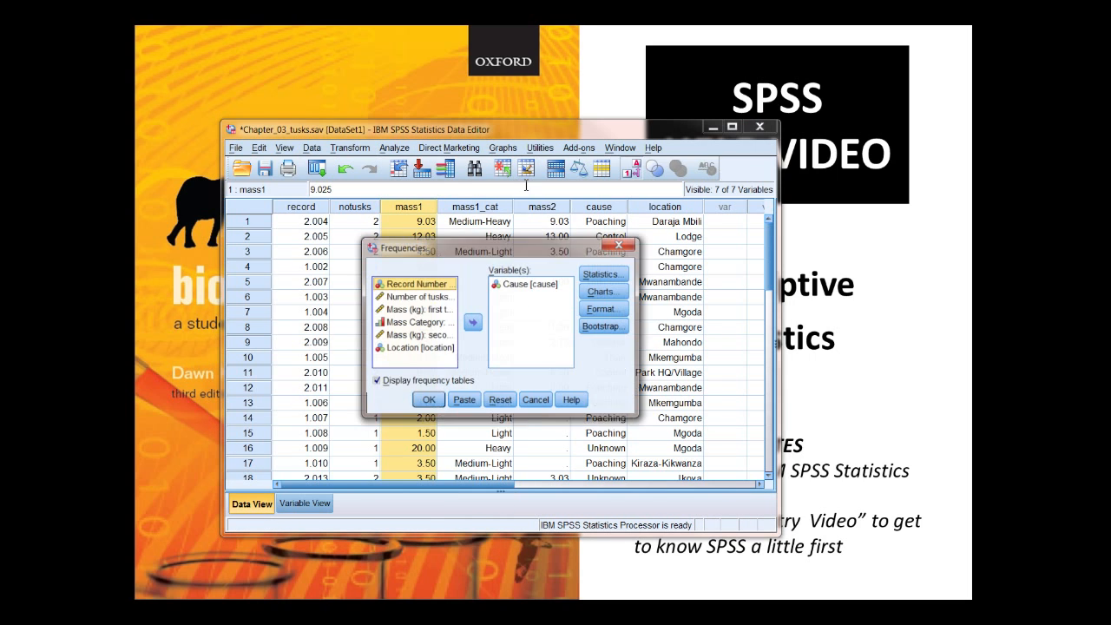
click(499, 402)
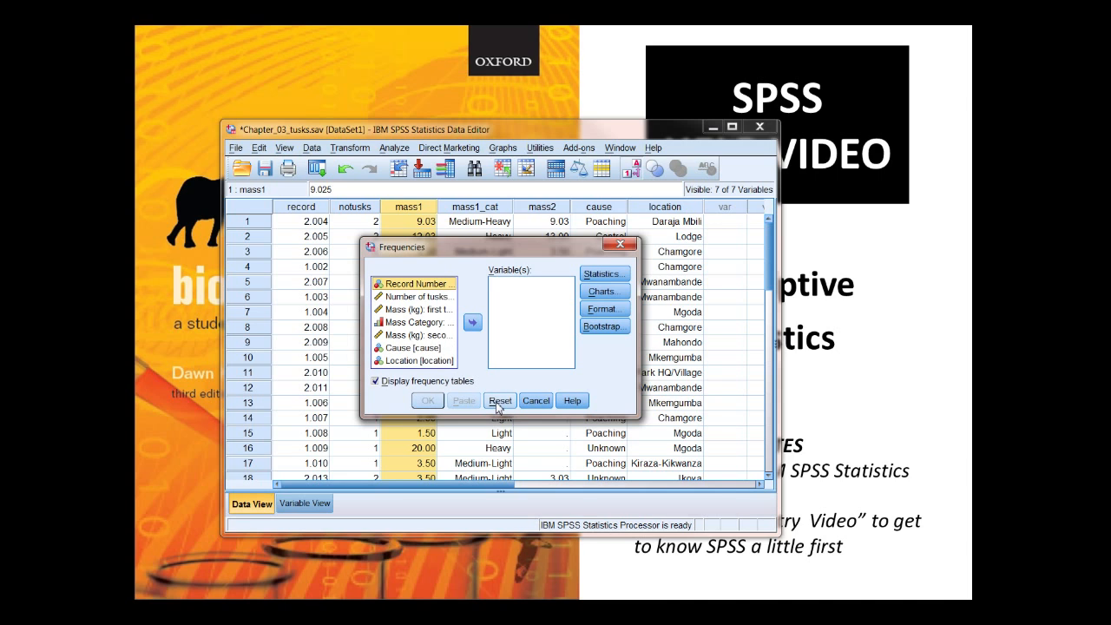
click(419, 361)
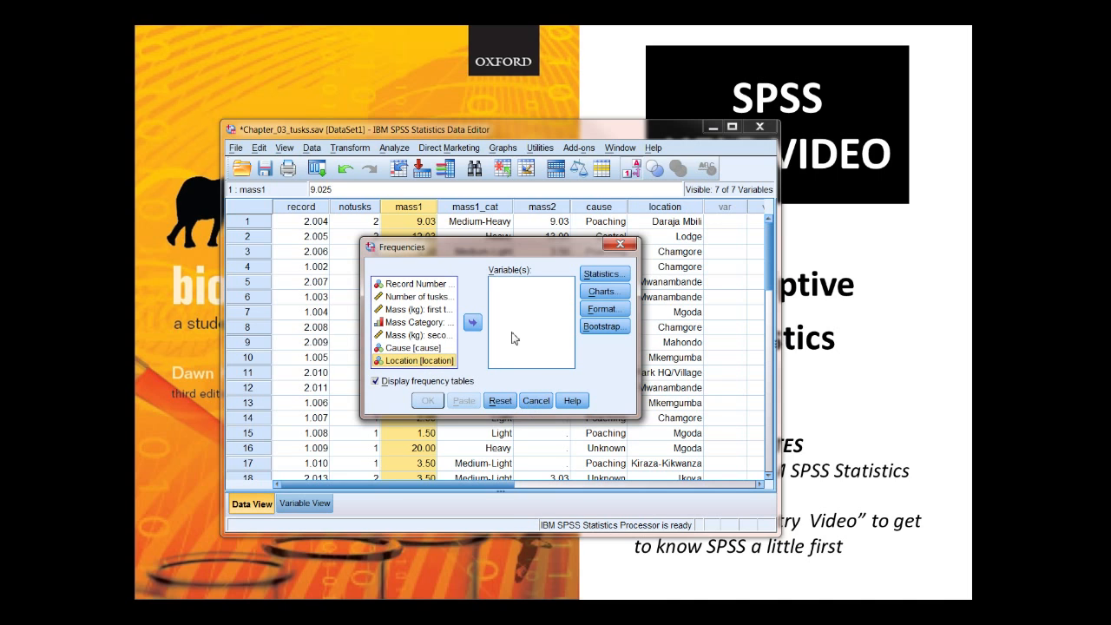
click(473, 323)
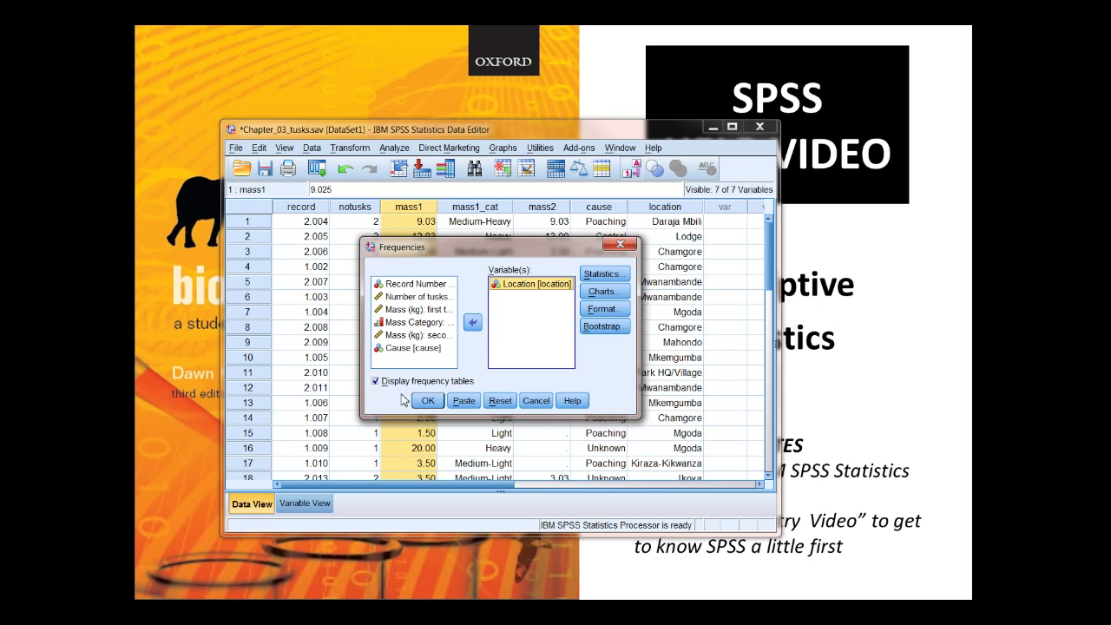
Set the Location frequencies analysis to produce bar charts with frequencies as chart values
click(603, 292)
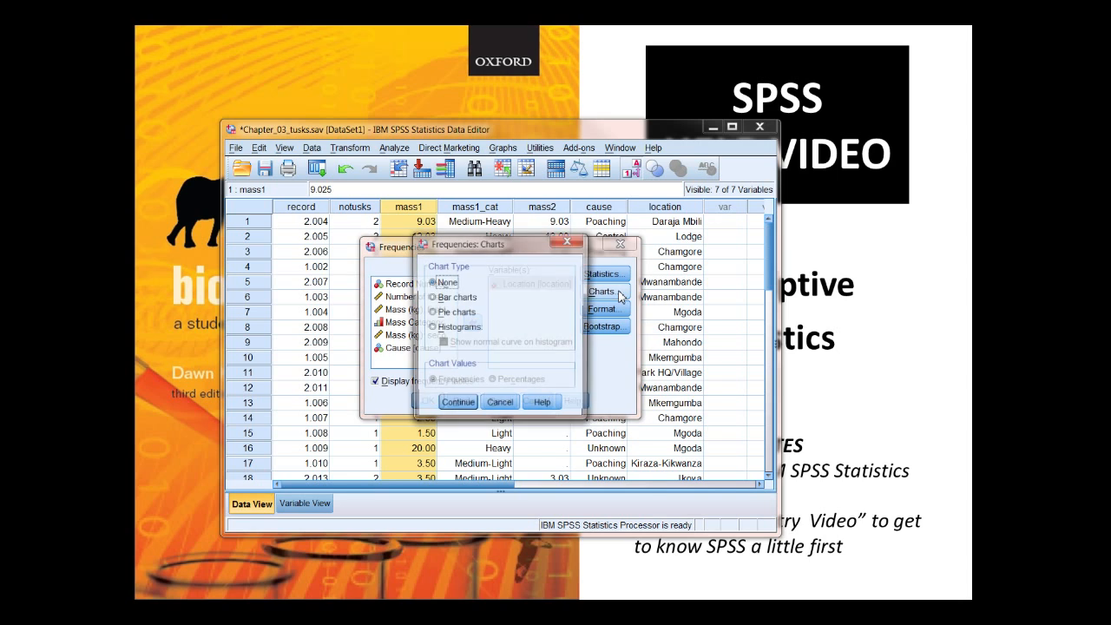
click(469, 303)
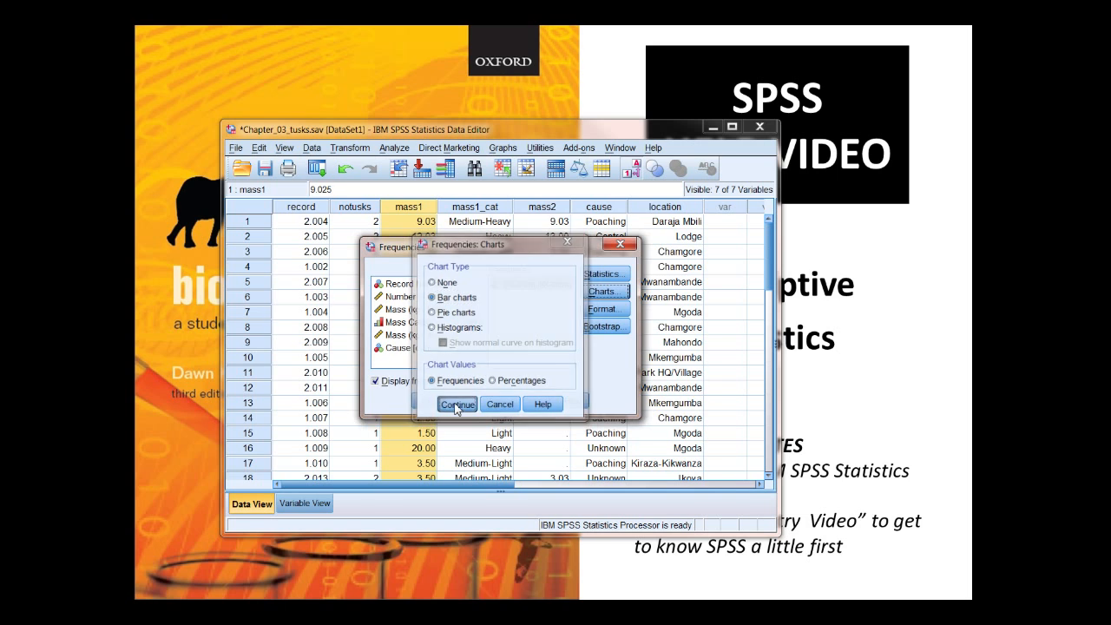
click(456, 405)
Request quartiles, mean, median, mode, sum, standard deviation, variance, range, minimum and maximum for Location
click(603, 275)
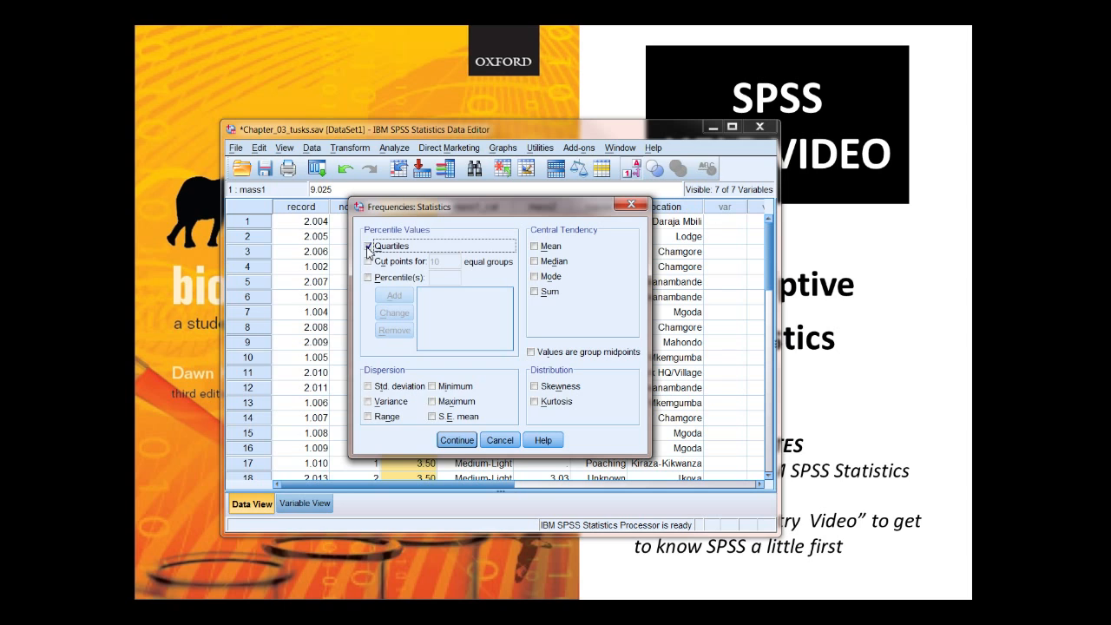
click(557, 248)
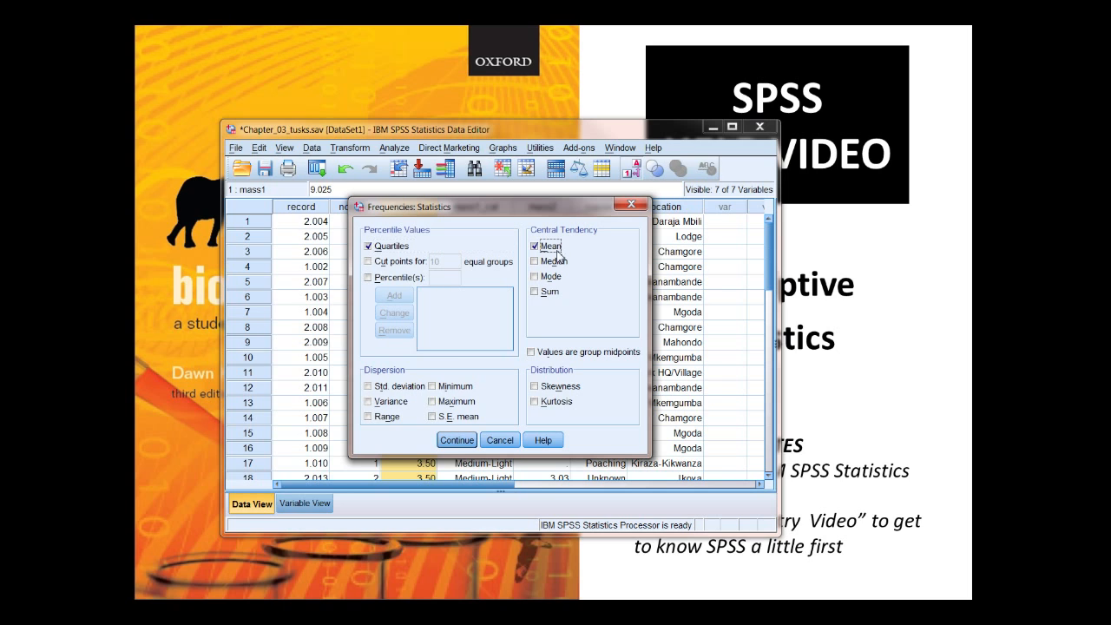
click(555, 261)
click(540, 278)
click(541, 292)
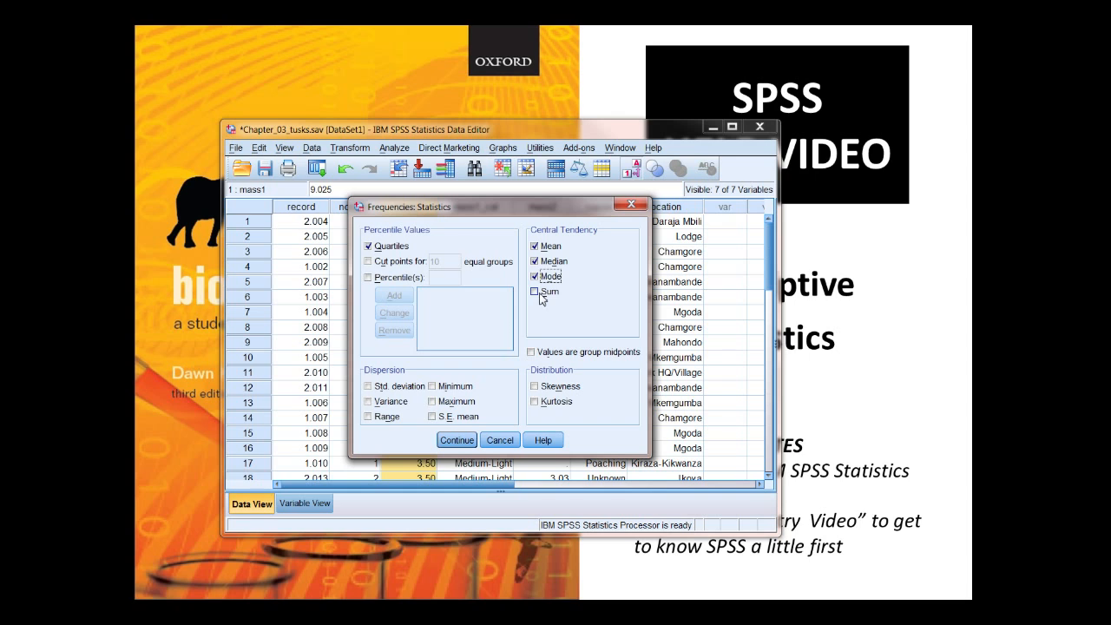
click(372, 387)
click(370, 402)
click(382, 417)
click(441, 388)
click(441, 402)
click(459, 440)
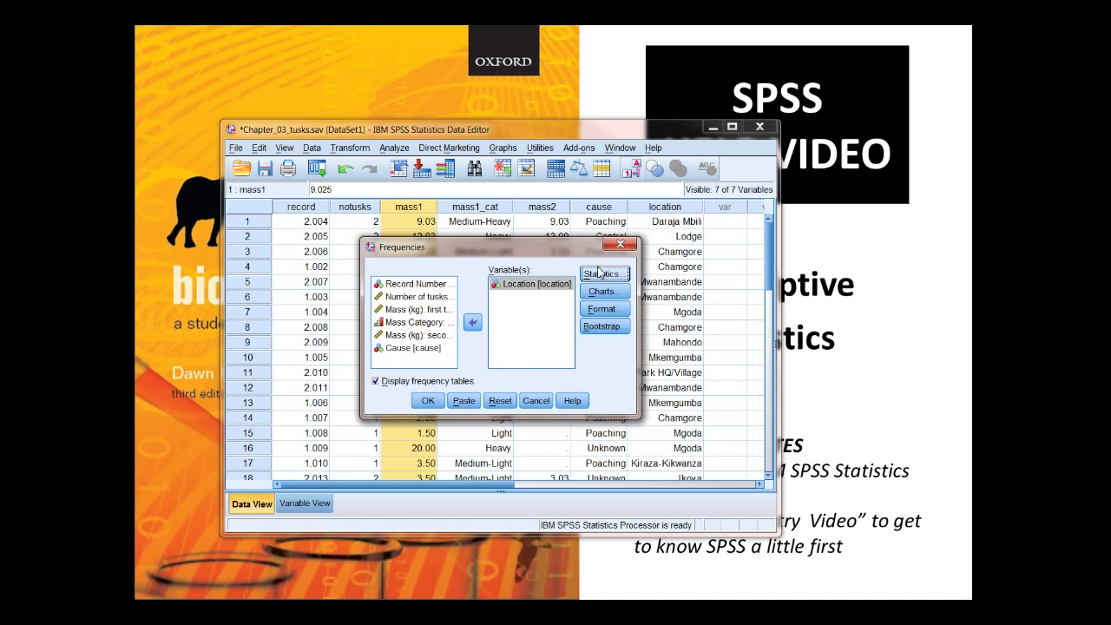
Run the Location frequencies analysis and review its statistics, frequency table and bar chart
click(427, 402)
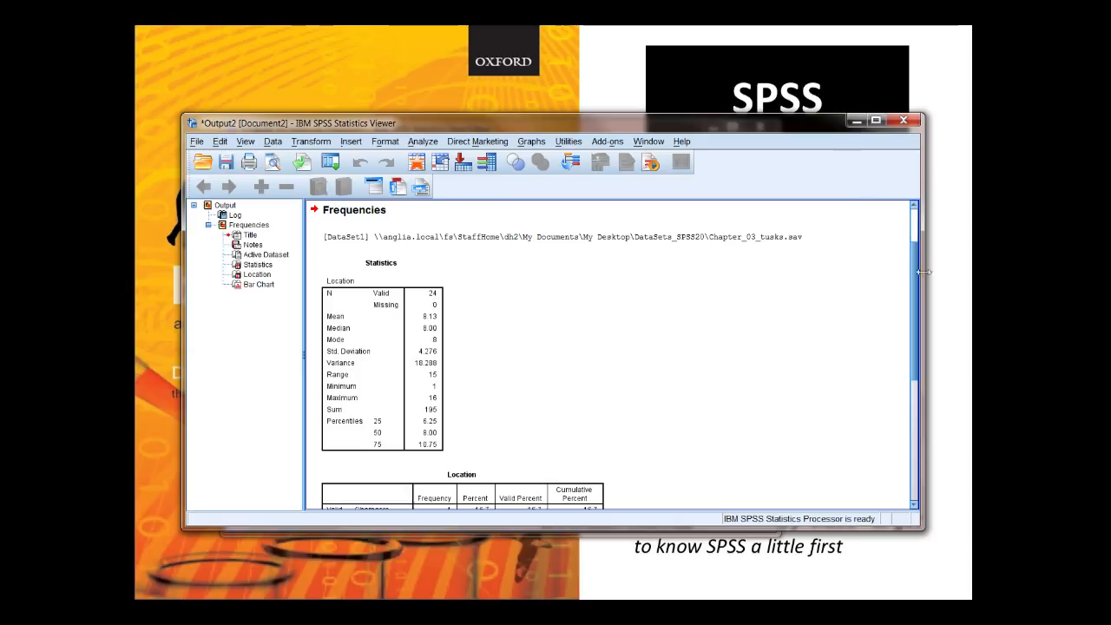
drag(915, 277, 915, 277)
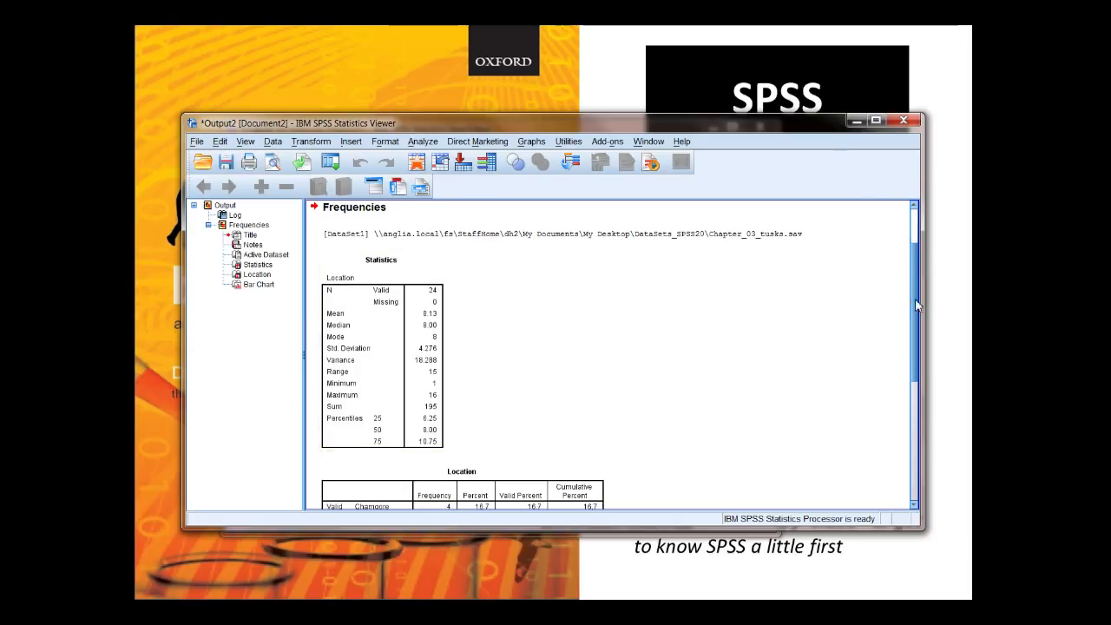
drag(917, 304, 930, 415)
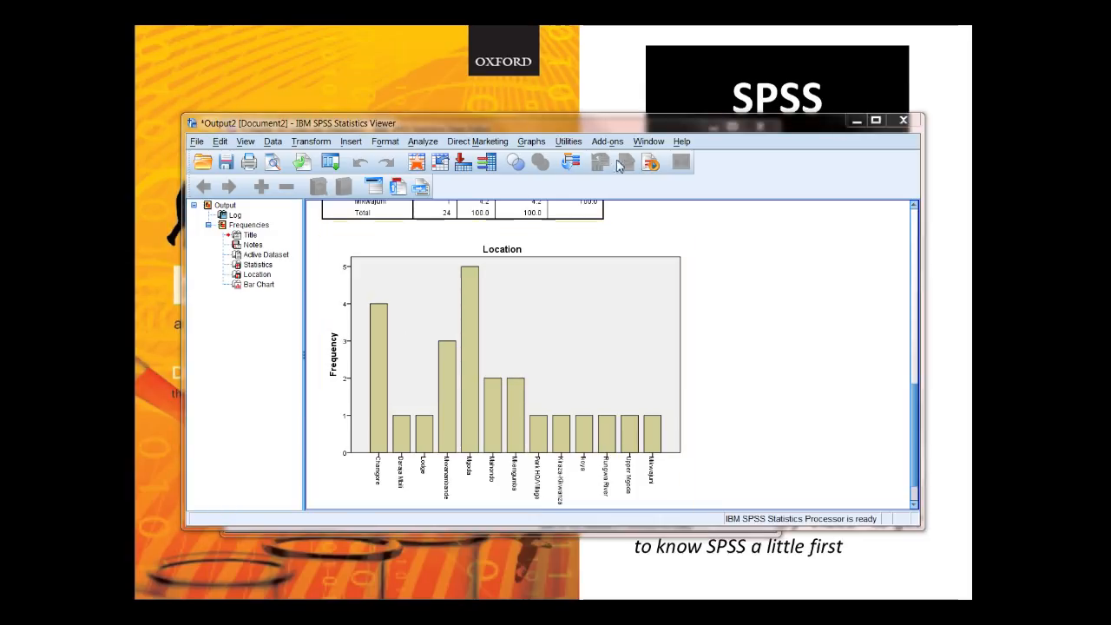
Return to the Chapter_03_tusks.sav data and reset the Frequencies analysis to use only the first tusk's Mass (kg) variable
click(644, 144)
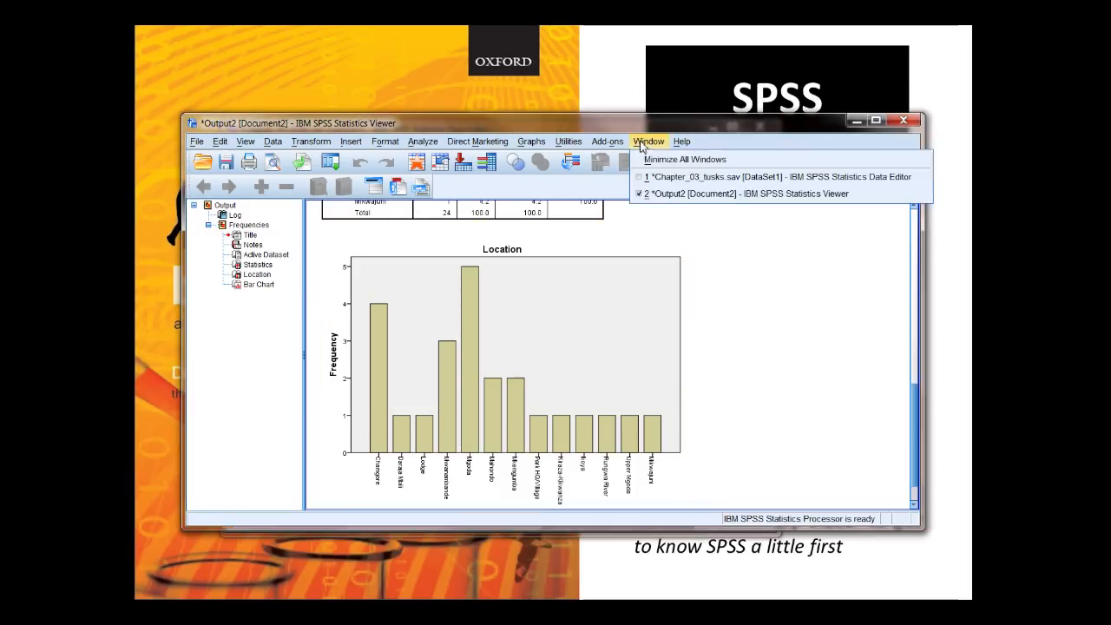
click(655, 178)
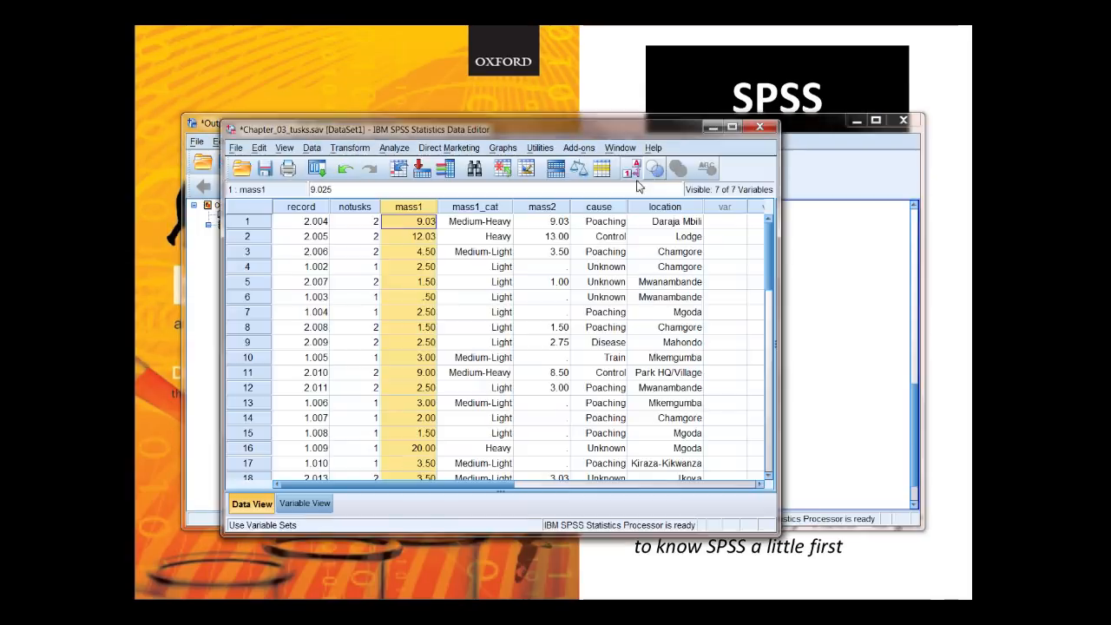
click(476, 283)
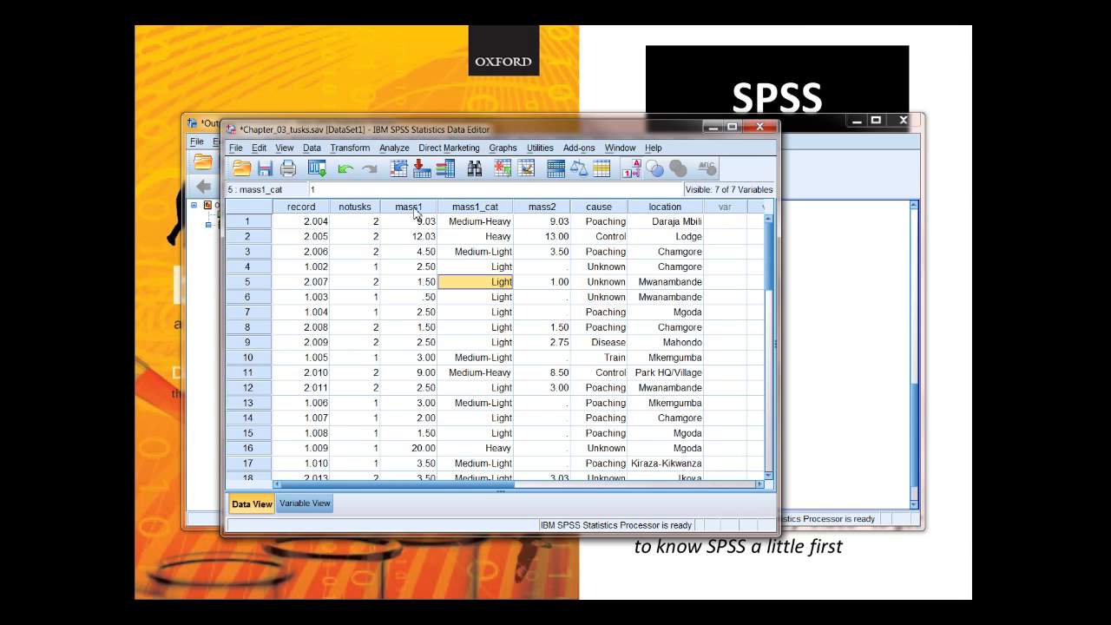
click(402, 149)
mouse_move(410, 180)
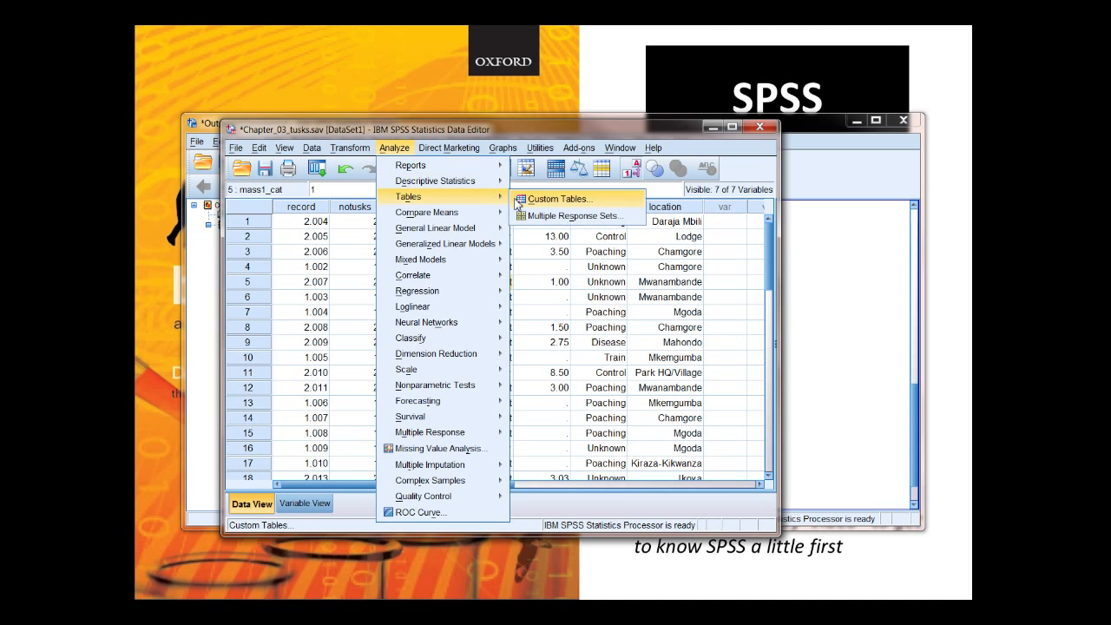
mouse_move(497, 189)
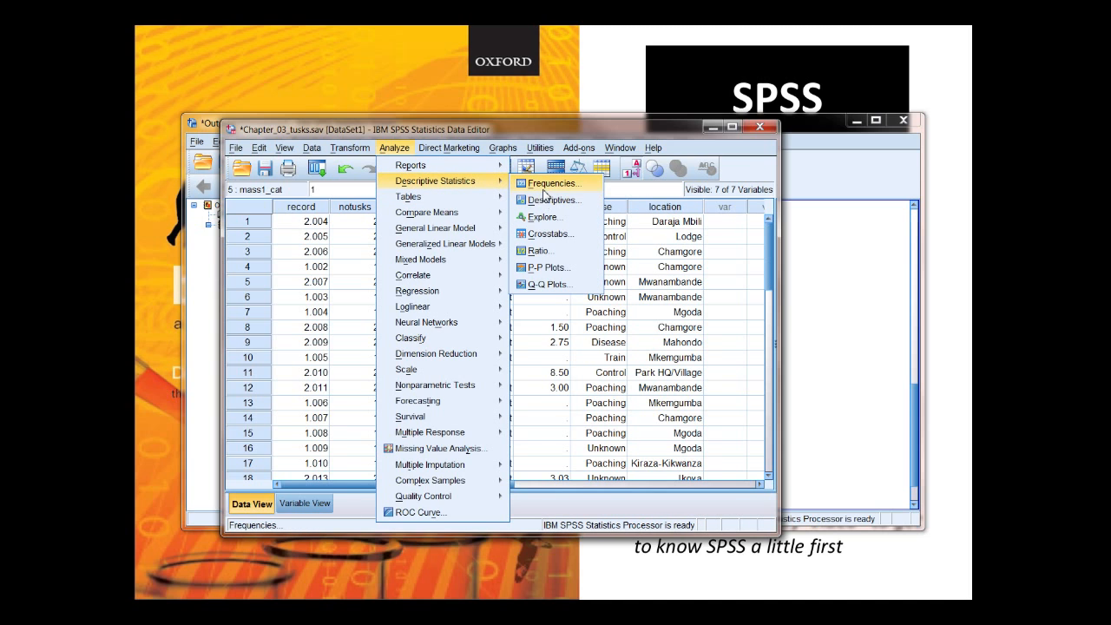
click(545, 192)
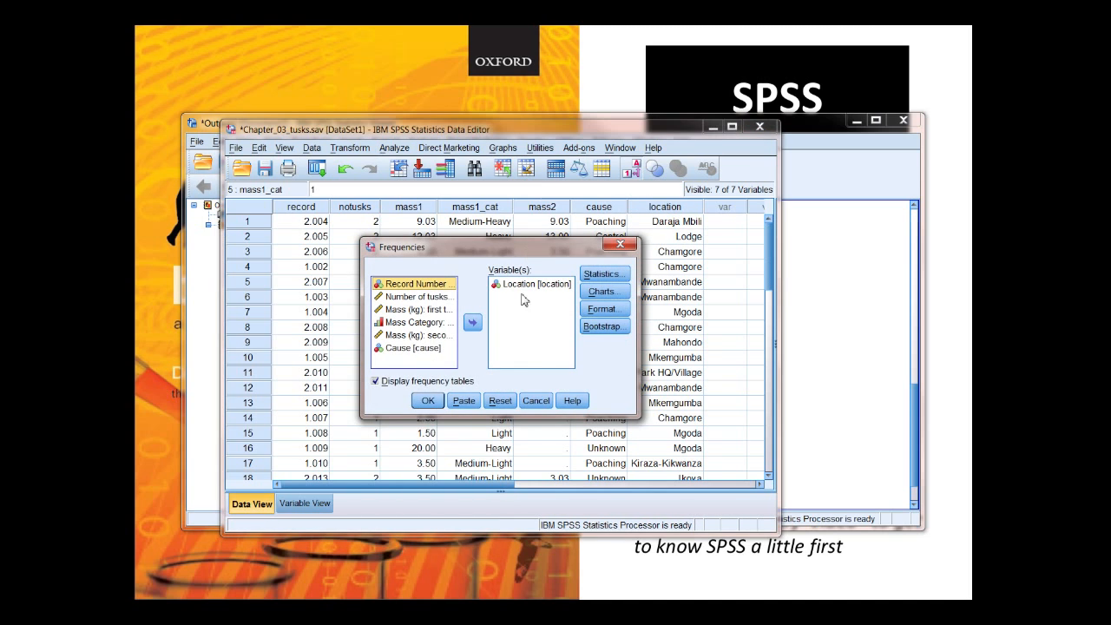
click(499, 412)
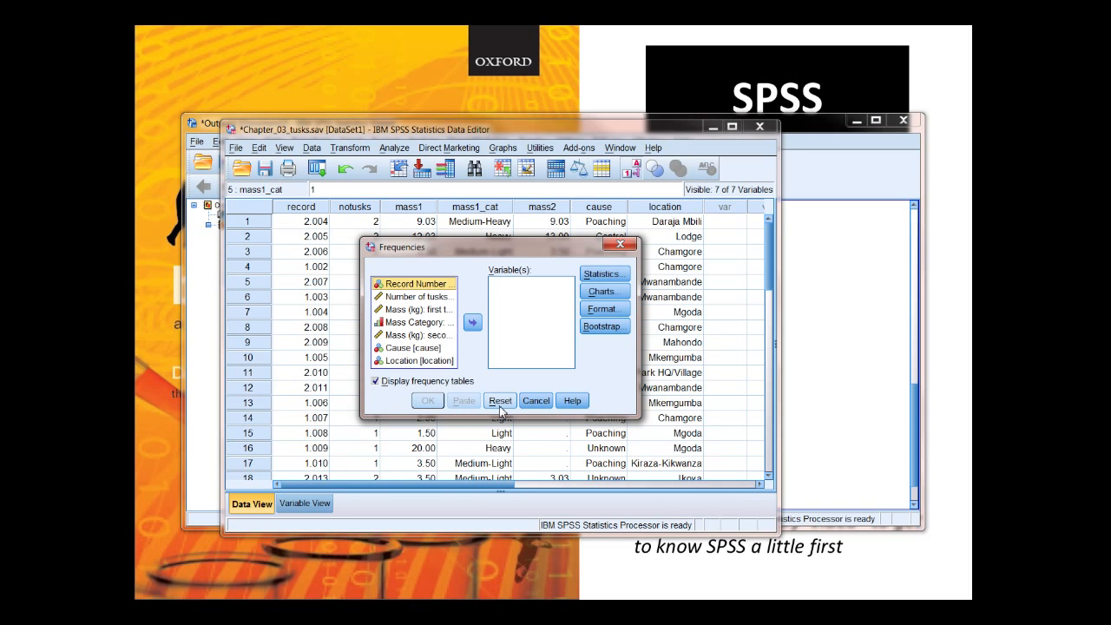
click(416, 310)
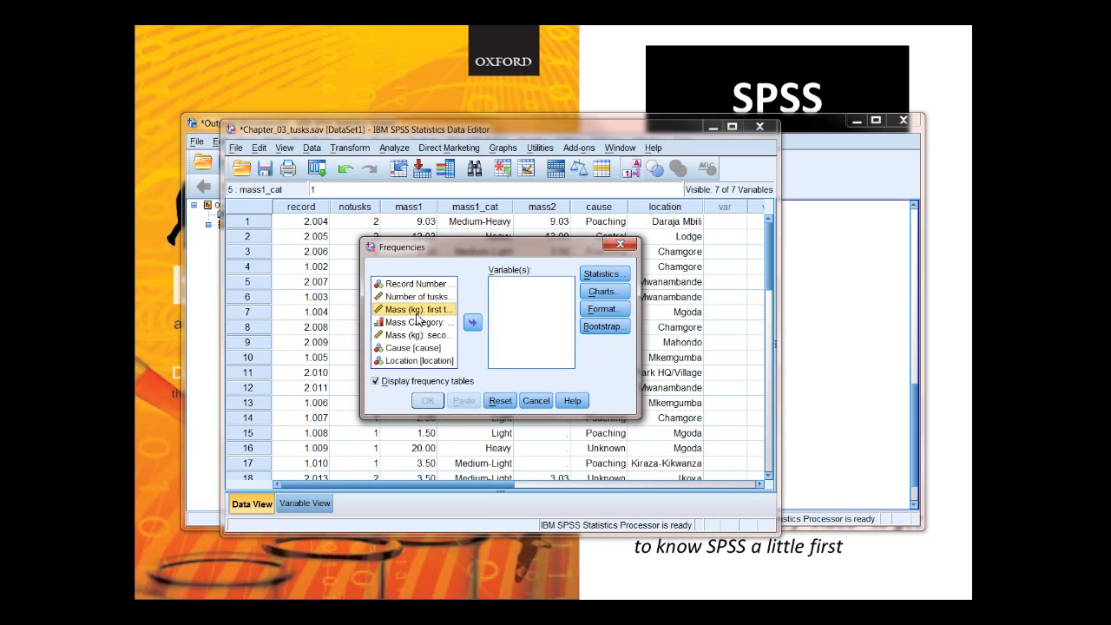
click(476, 325)
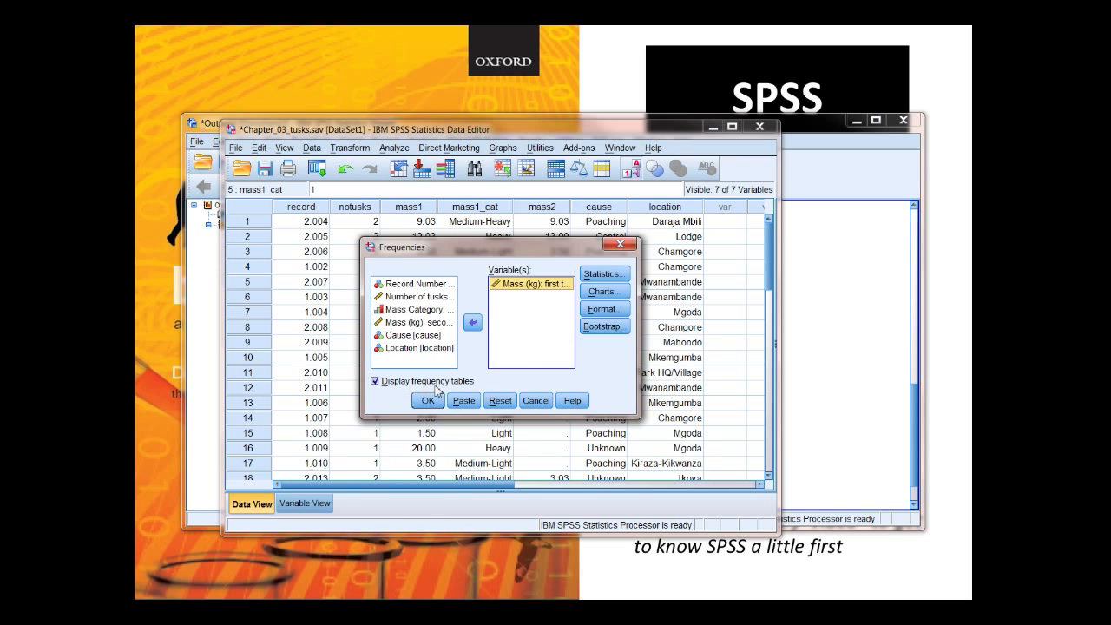
Request quartiles, mean, median, mode, sum, standard deviation, variance, range, minimum and maximum for the first tusk's mass
click(606, 276)
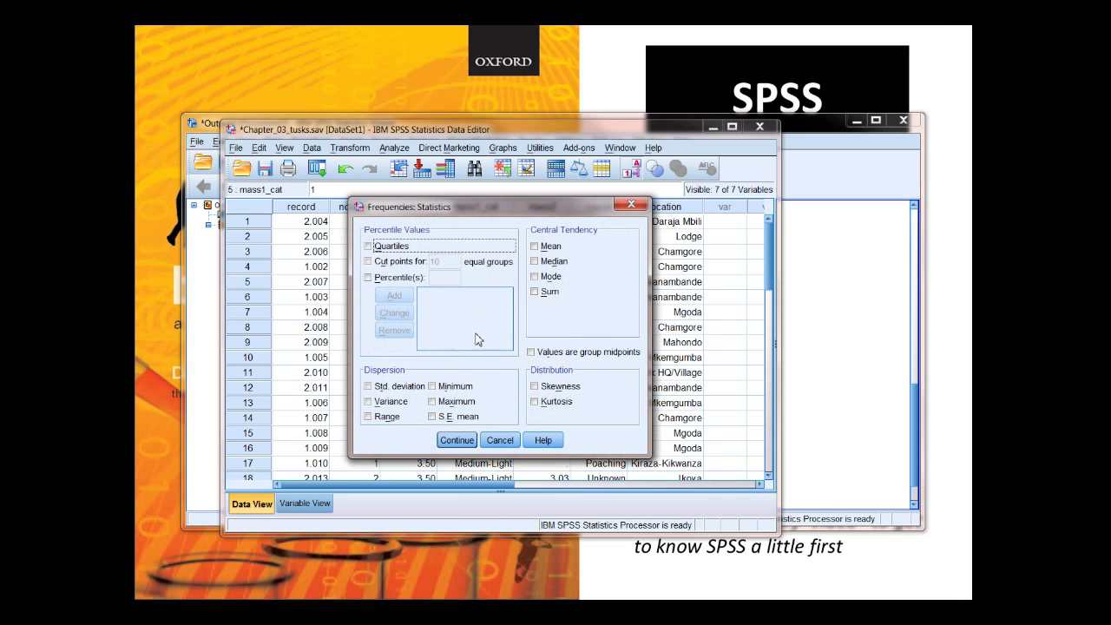
click(368, 247)
click(549, 249)
click(552, 261)
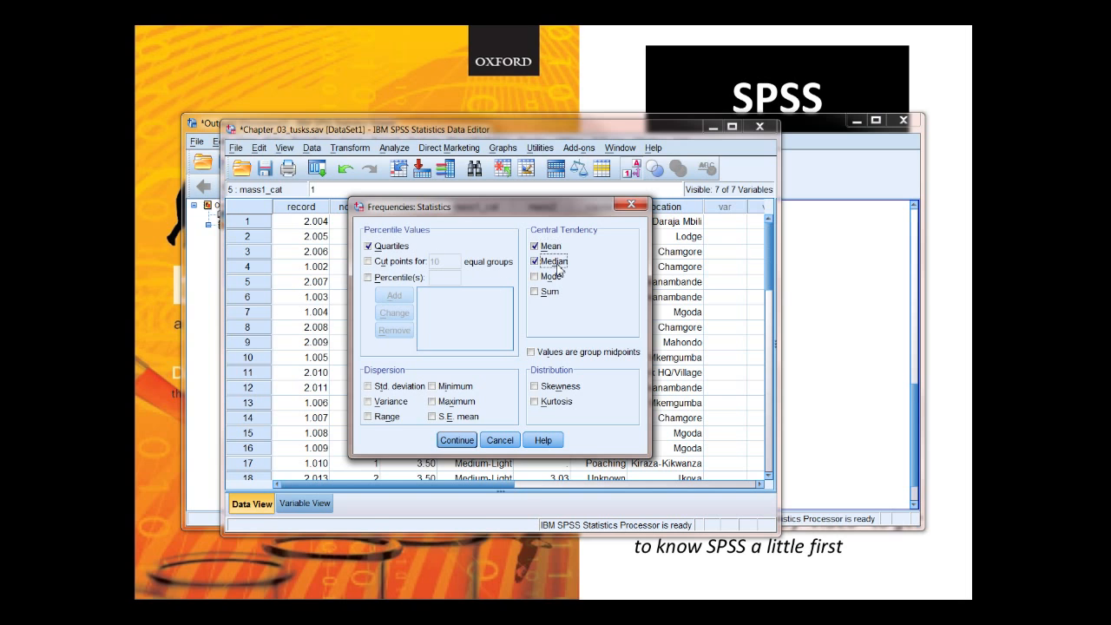
click(556, 277)
click(549, 295)
click(396, 387)
click(387, 404)
click(389, 418)
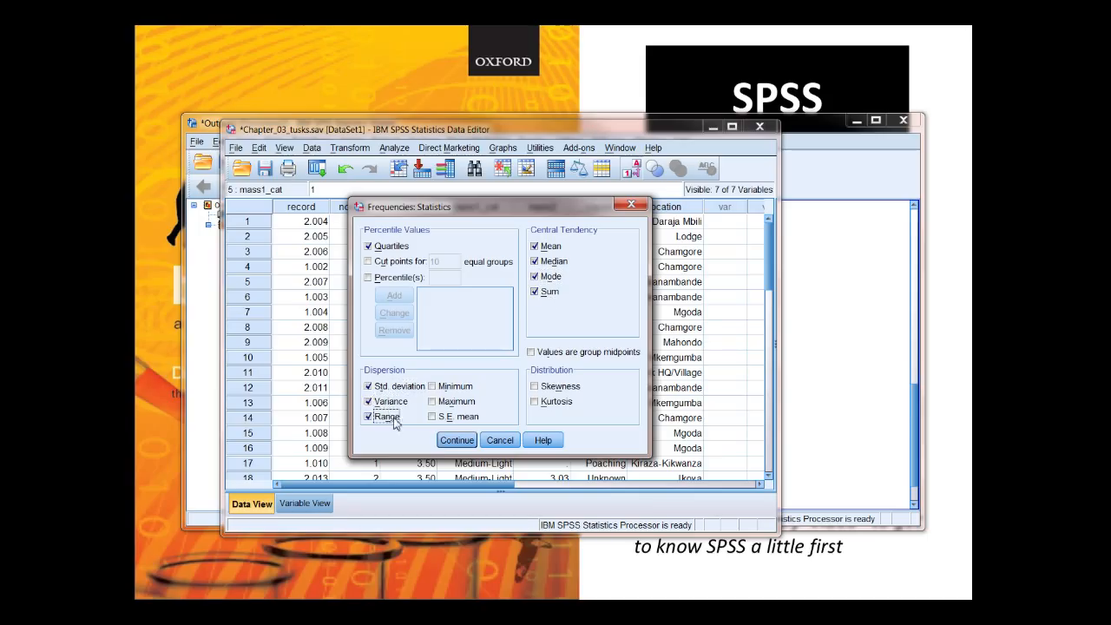
click(470, 388)
click(463, 402)
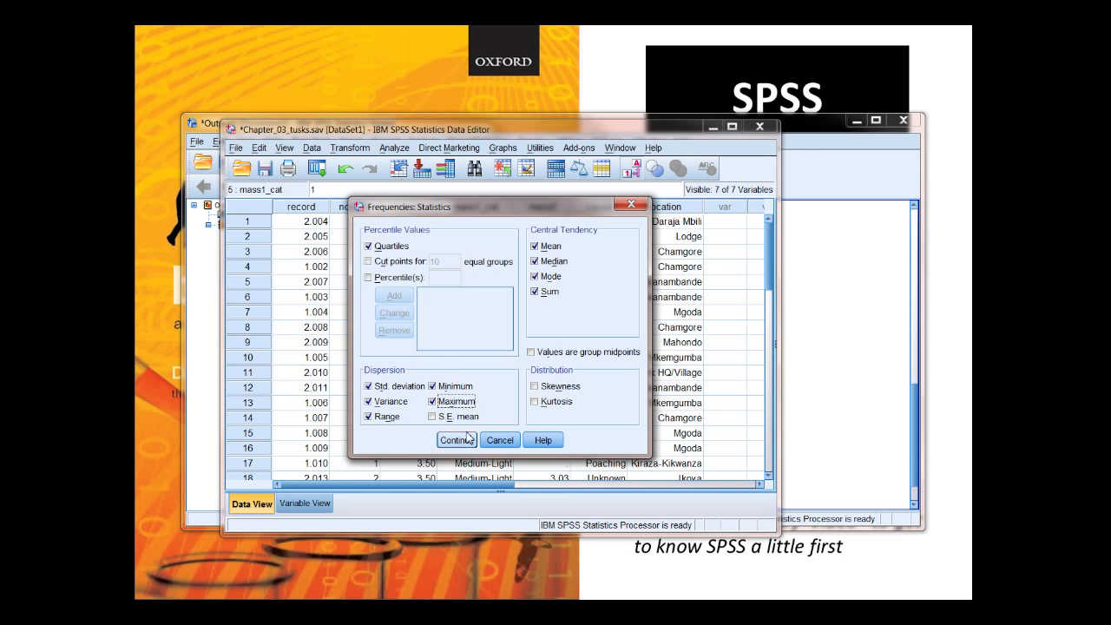
click(457, 441)
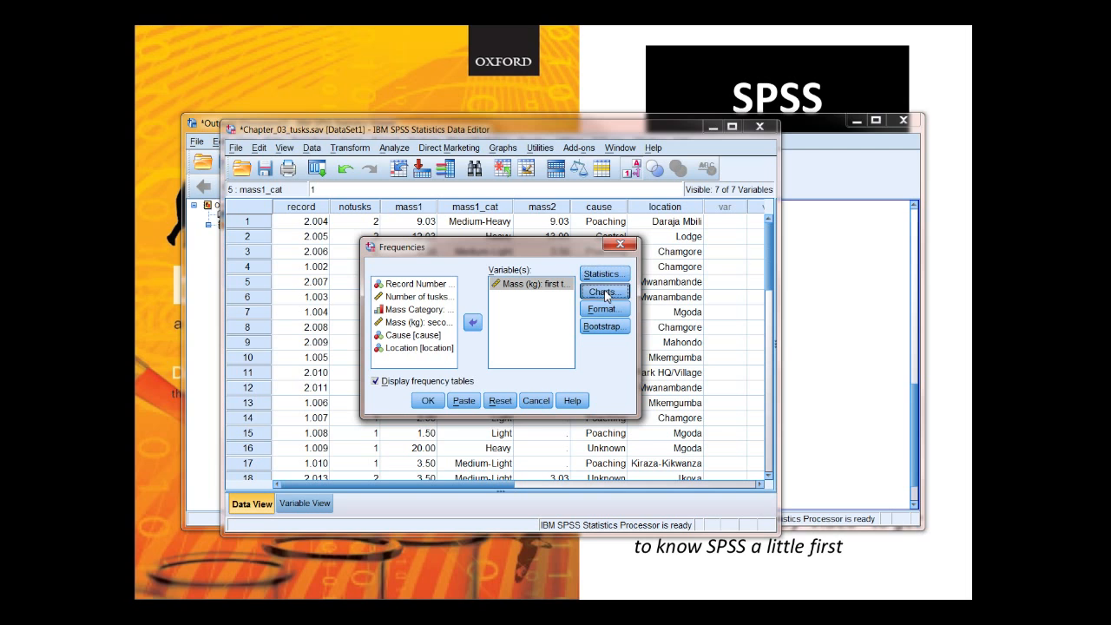
Set the first tusk mass analysis to produce a histogram with a normal curve
click(602, 292)
click(462, 330)
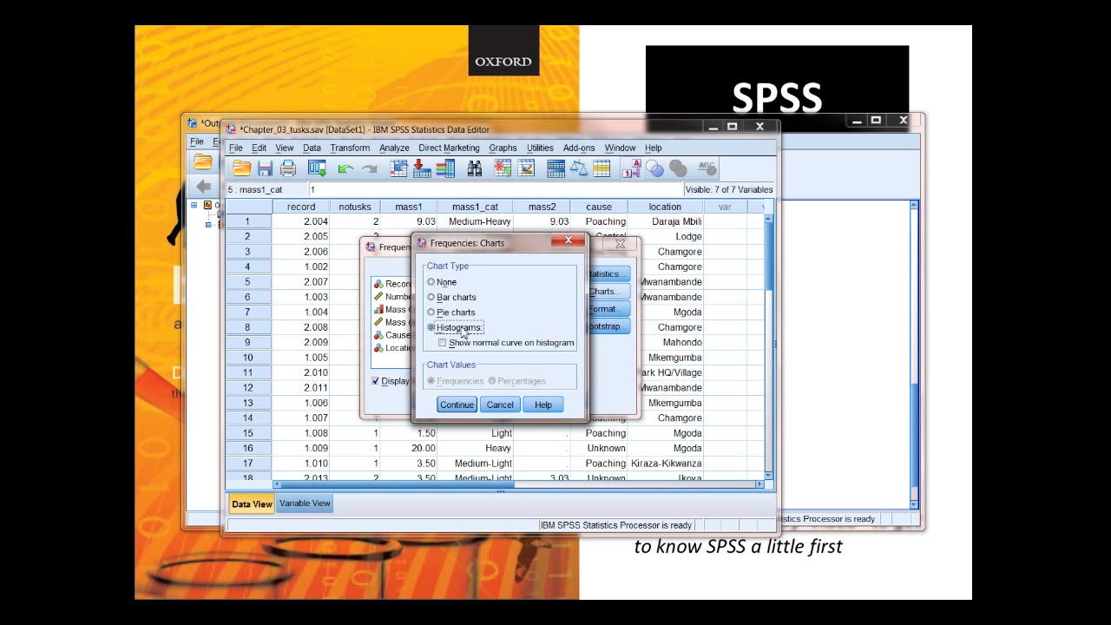
click(443, 343)
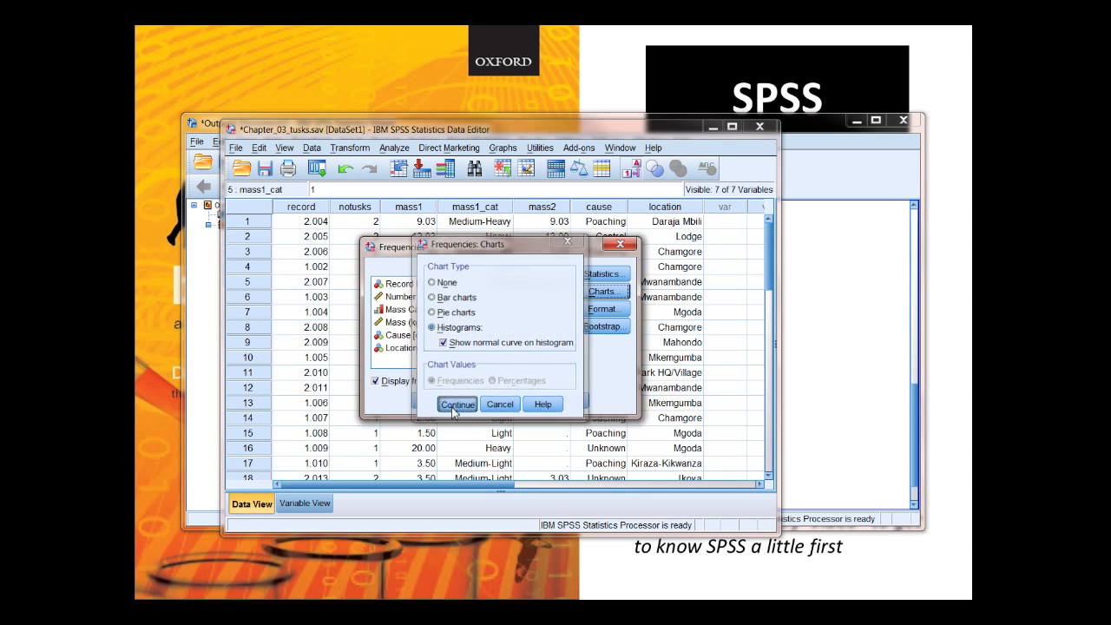
click(455, 407)
Run the first tusk mass frequencies analysis and review its statistics and frequency table
click(426, 402)
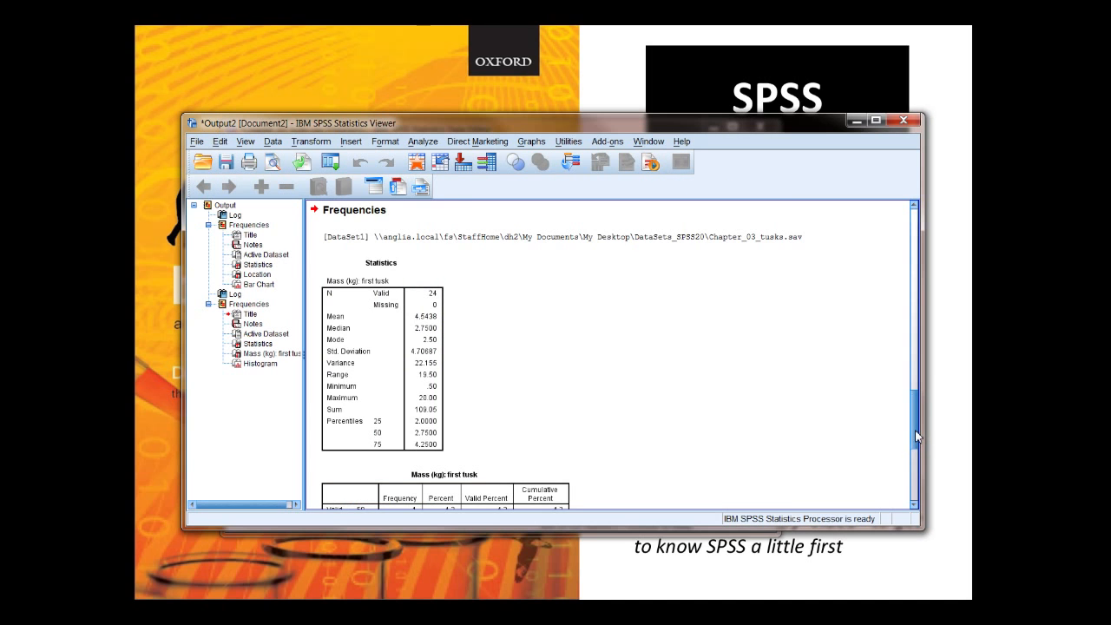
drag(917, 436, 928, 398)
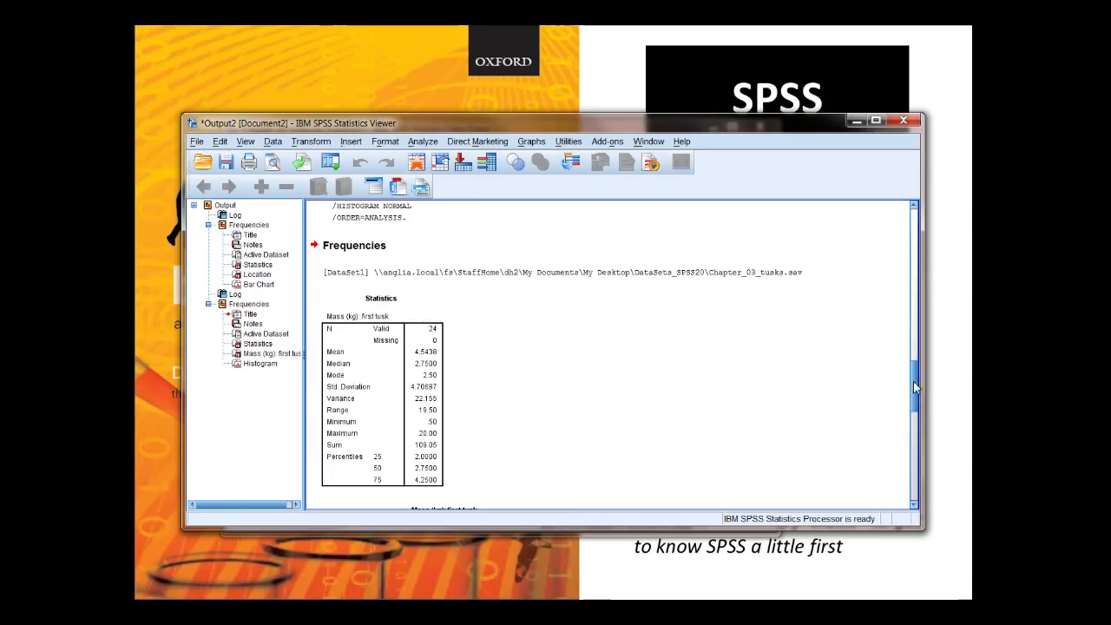
drag(913, 381, 927, 425)
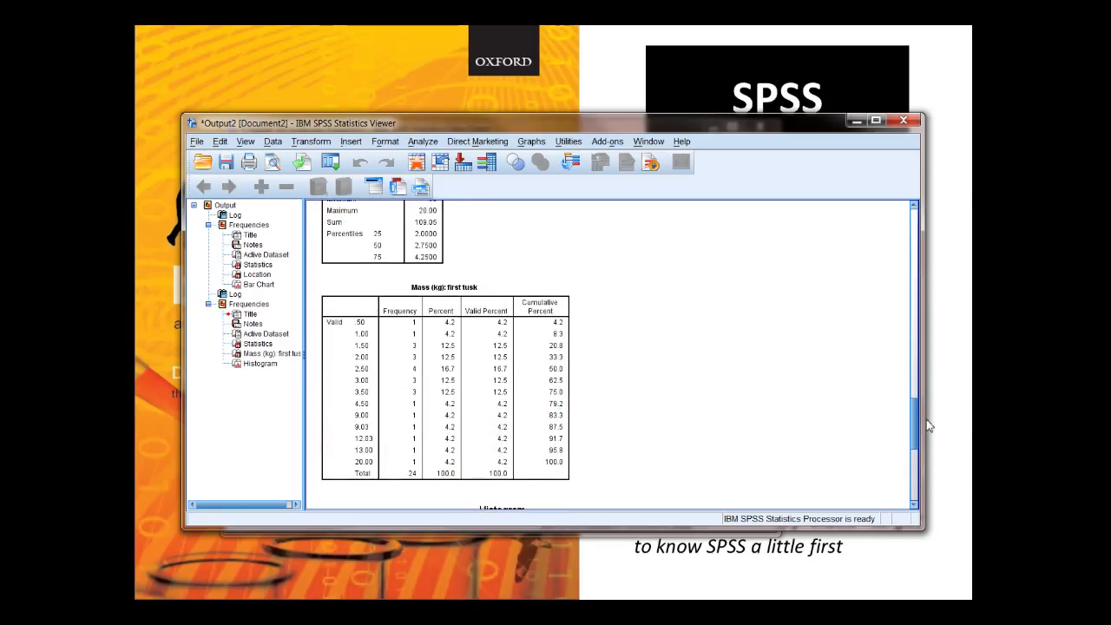